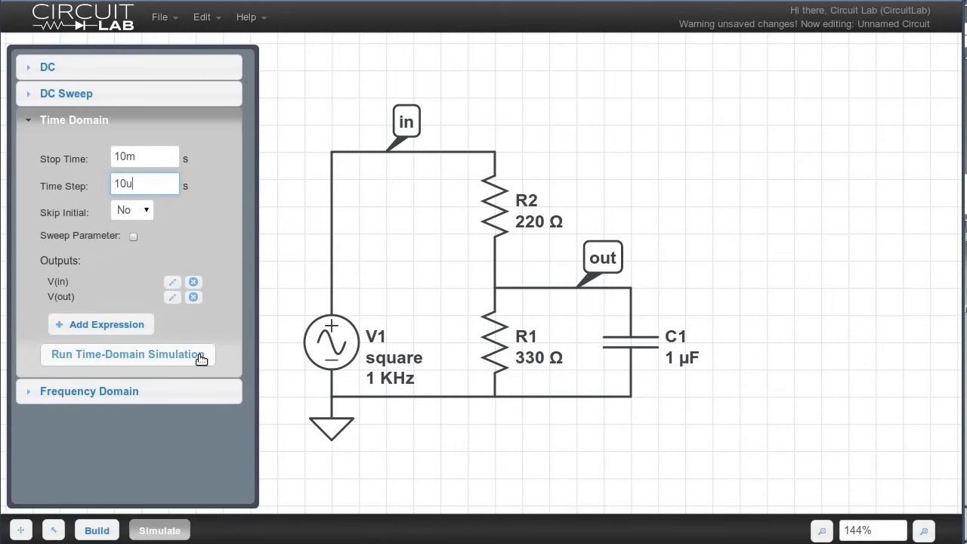
Step: Run the demo's time-domain simulation, then launch a blank CircuitLab editor from the homepage
click(201, 358)
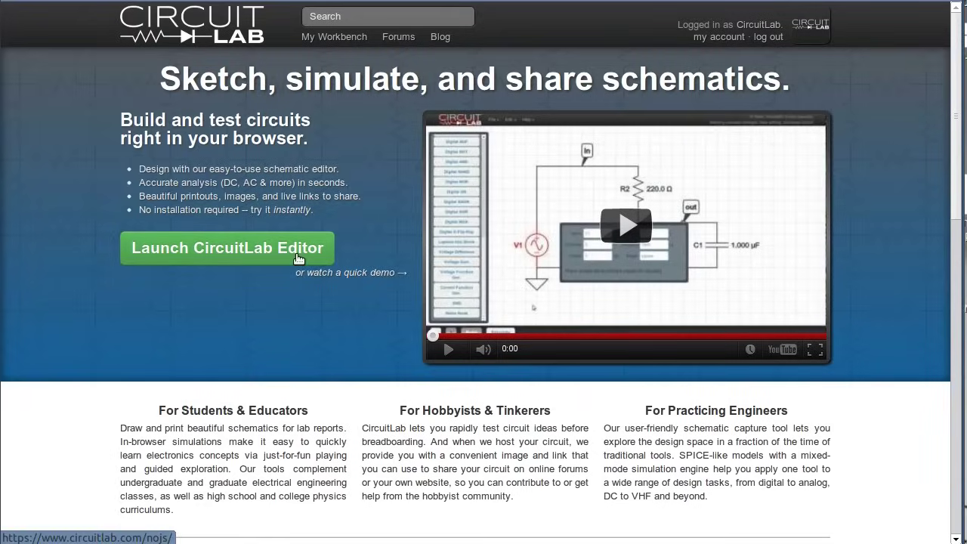
click(297, 256)
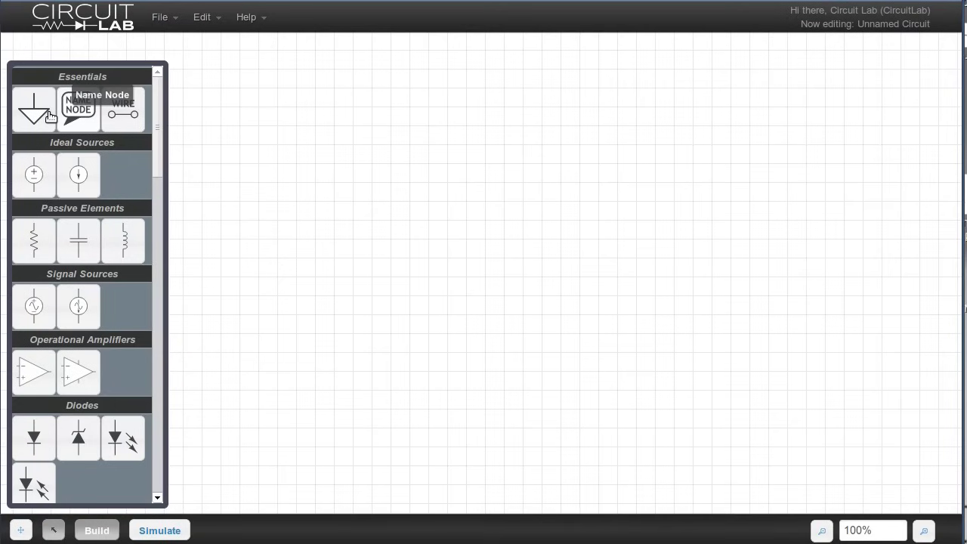
Step: Place sine source V1, a ground, resistors R1 and upright R2, and capacitor C1
drag(32, 304, 319, 255)
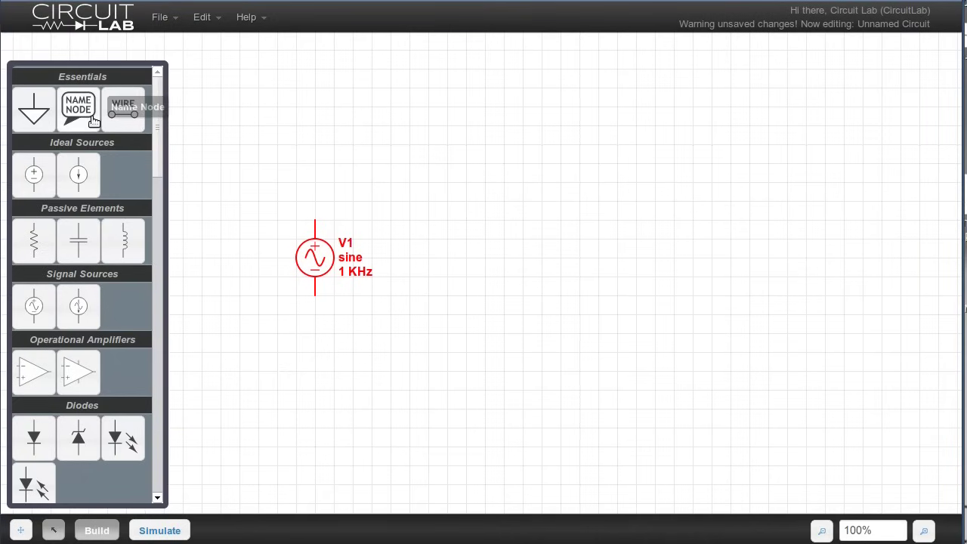
drag(33, 110, 314, 319)
drag(33, 240, 412, 161)
key(ctrl+r)
key(ctrl+r)
drag(410, 183, 435, 169)
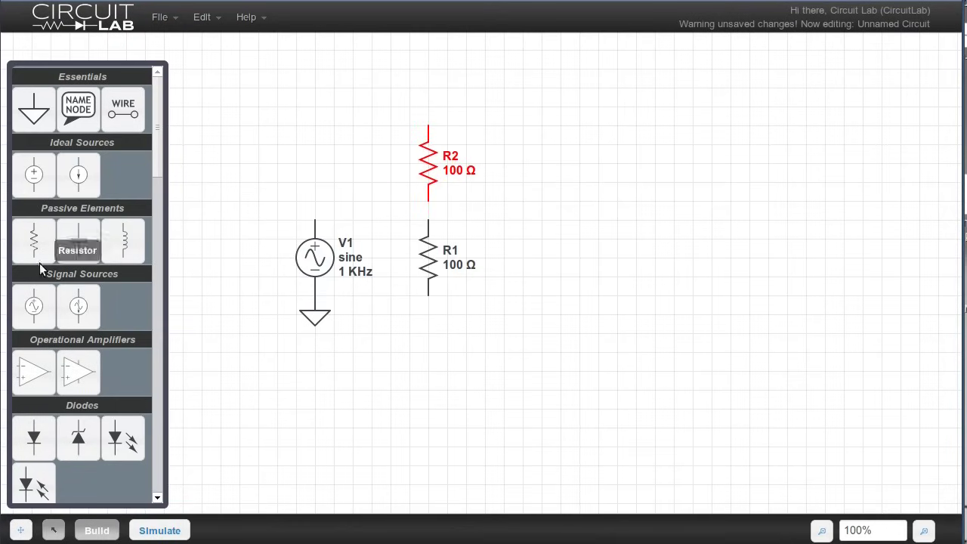
drag(77, 240, 517, 257)
drag(523, 295, 315, 296)
Step: Wire V1's top terminal to R2, and R2's bottom to the tops of R1 and C1
mouse_move(316, 220)
mouse_down()
mouse_move(324, 127)
mouse_move(427, 124)
mouse_up()
drag(428, 200, 521, 218)
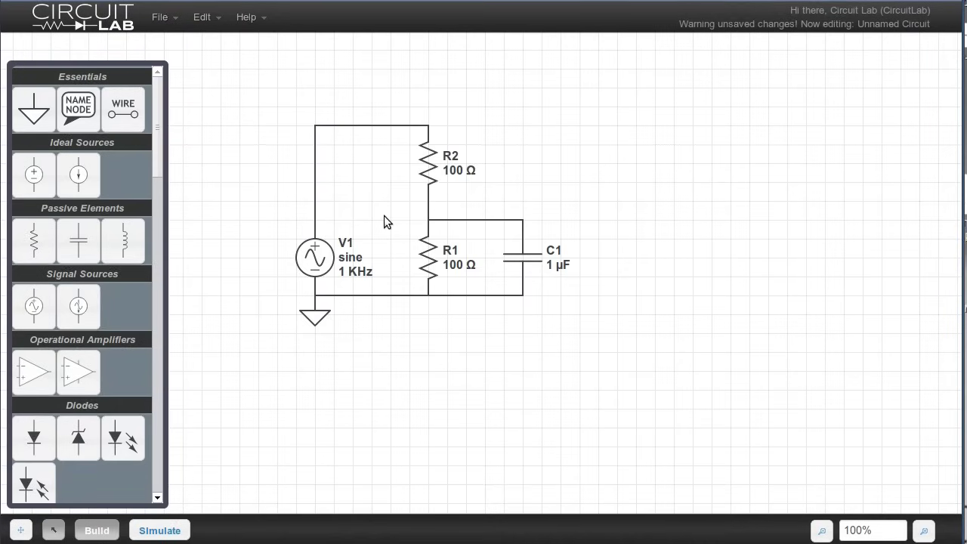
scroll(384, 215, up, 1)
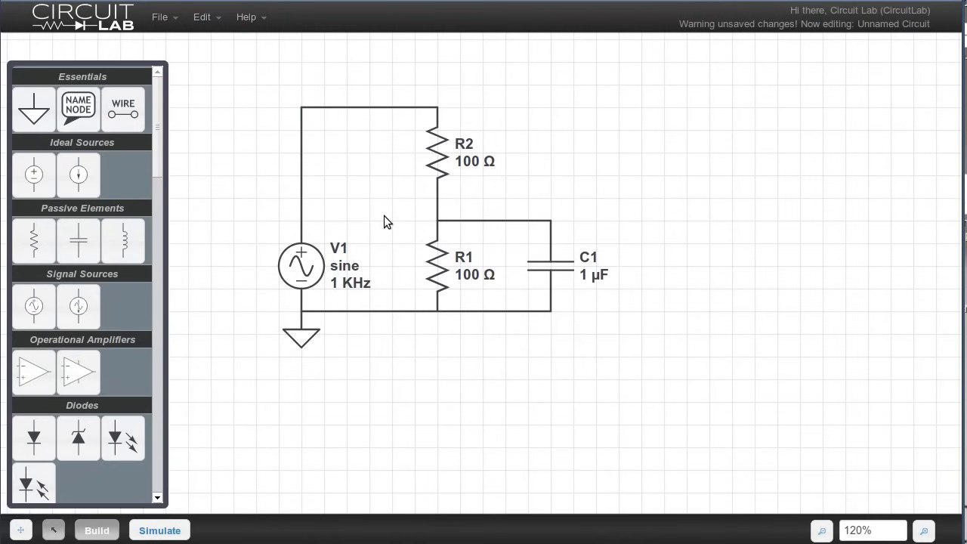
scroll(387, 214, up, 1)
drag(408, 214, 461, 291)
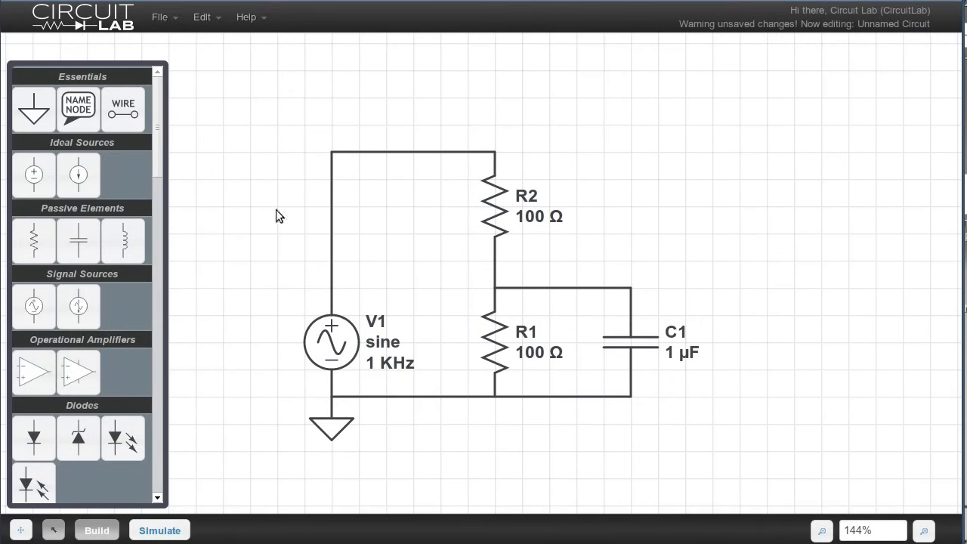
Step: Label the top wire's node 'in', replacing the default NODE1
click(78, 106)
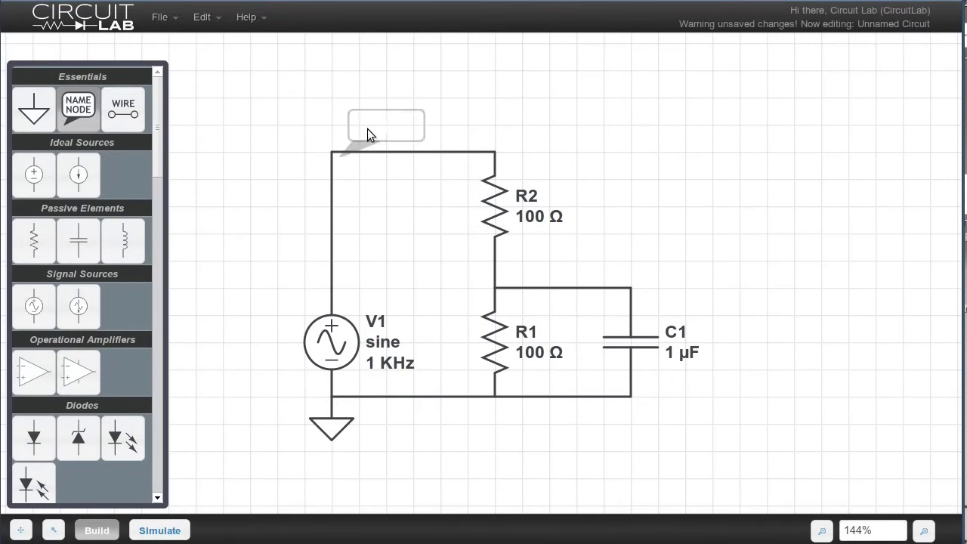
click(409, 121)
click(442, 123)
double_click(568, 126)
text(in)
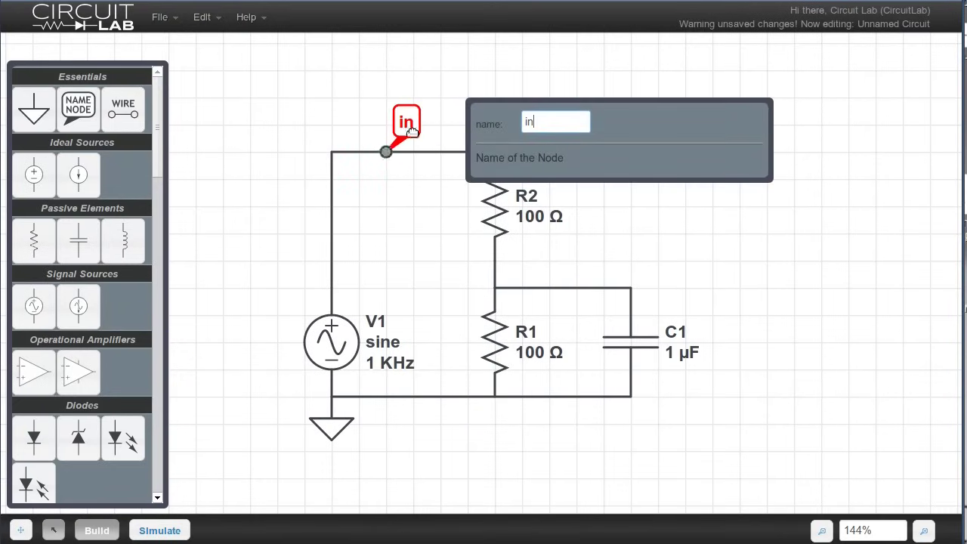
click(95, 130)
Step: Label the R1–C1 junction node 'out', replacing the default NODE2
click(616, 257)
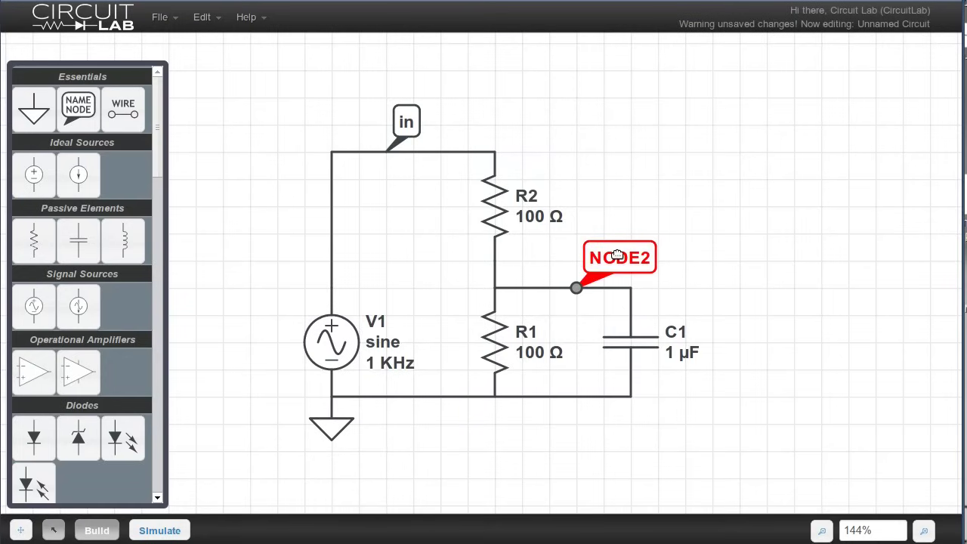
click(620, 258)
double_click(722, 260)
text(out)
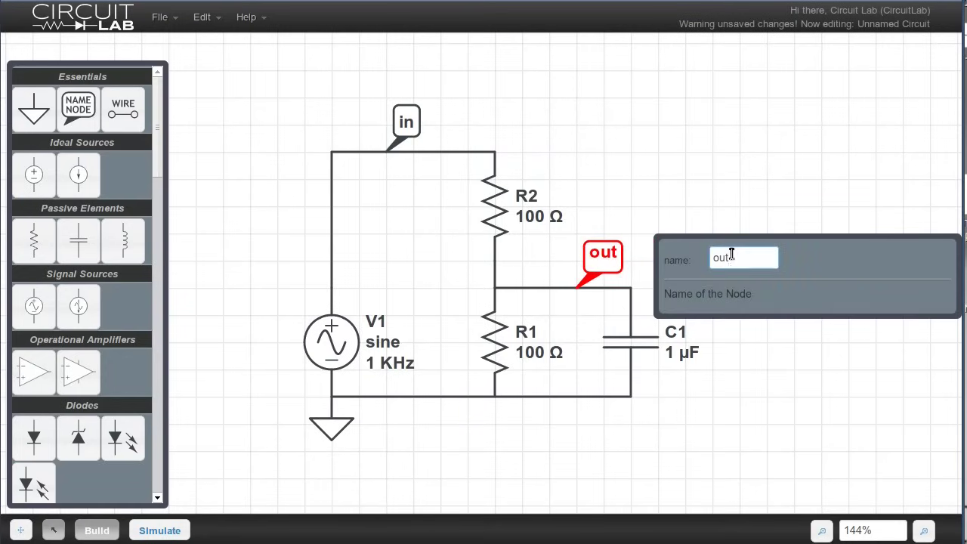
click(750, 381)
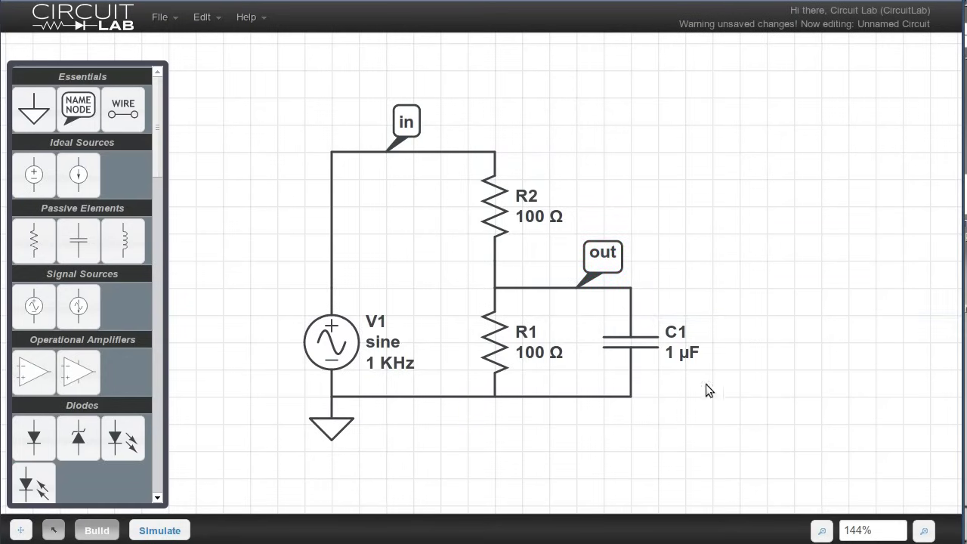
Step: Set R1 to 330 Ω, R2 to 220 Ω and C1 to 1 µF
click(502, 346)
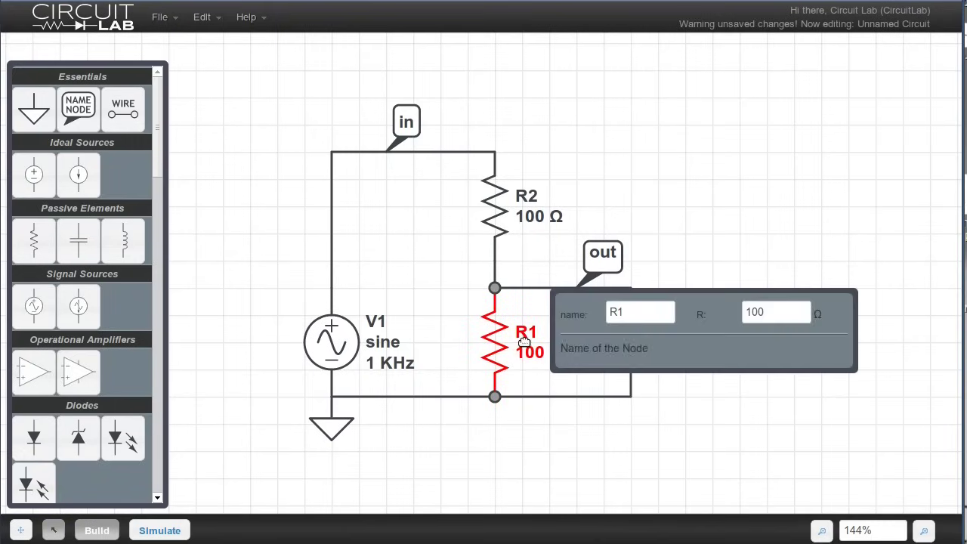
double_click(798, 311)
text(330)
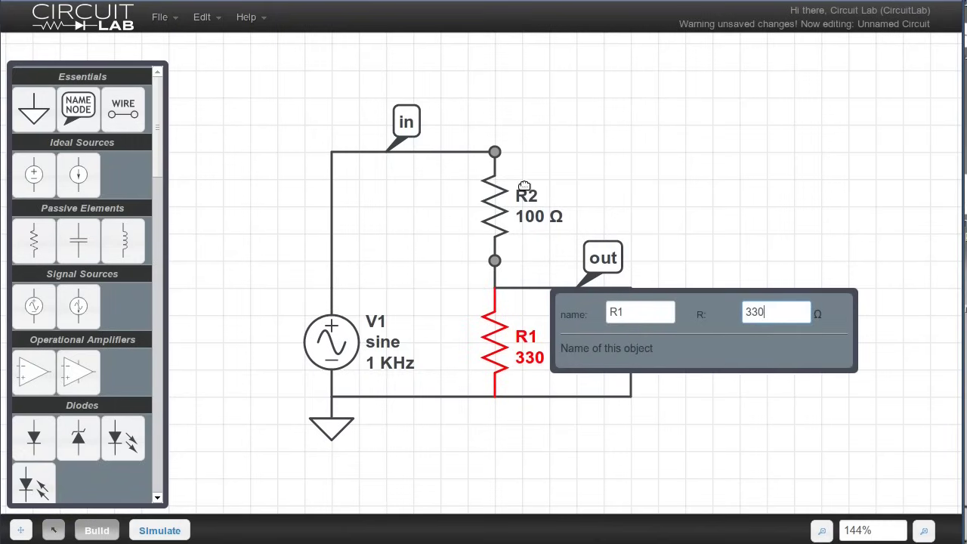
click(524, 186)
text(220)
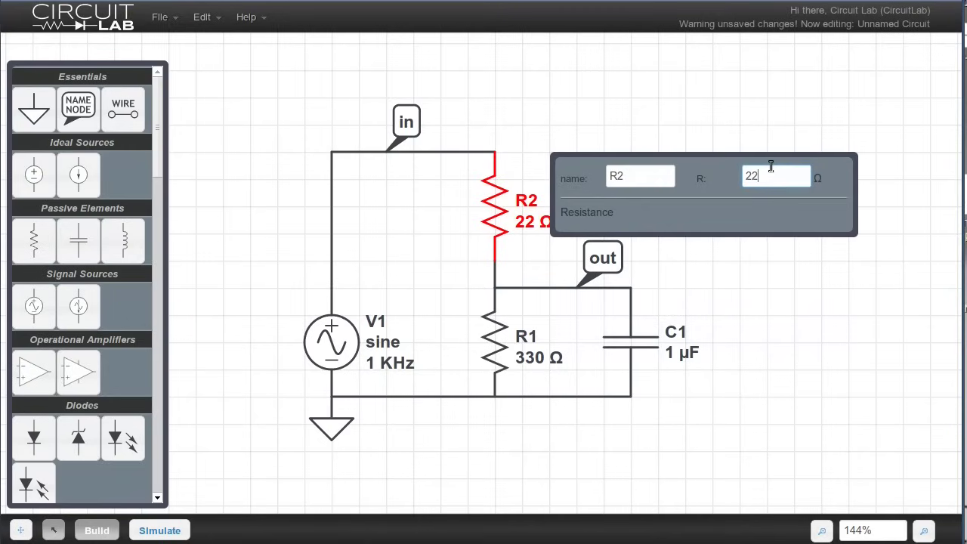
click(629, 341)
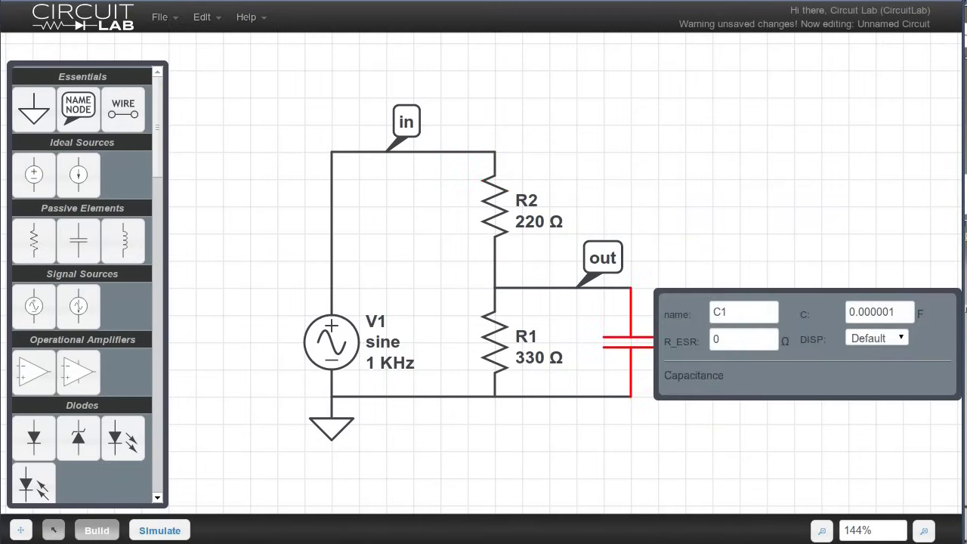
double_click(881, 311)
text(1u)
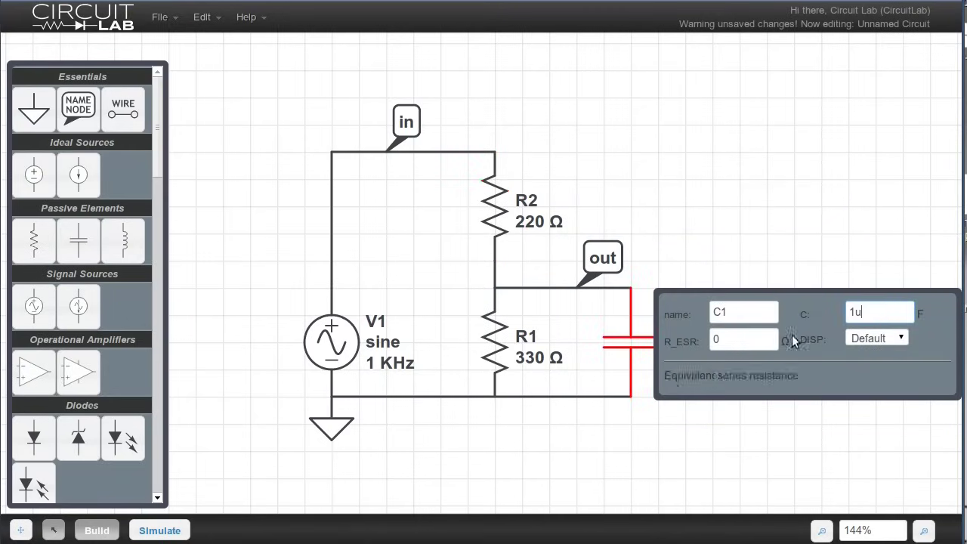
click(616, 443)
Step: Make V1 a square wave with a 5 V DC offset
click(349, 344)
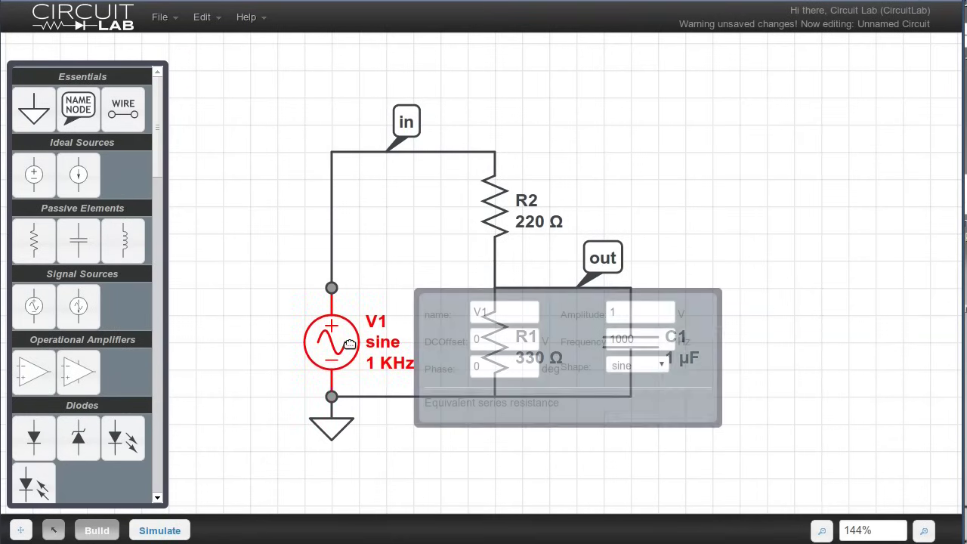
double_click(530, 340)
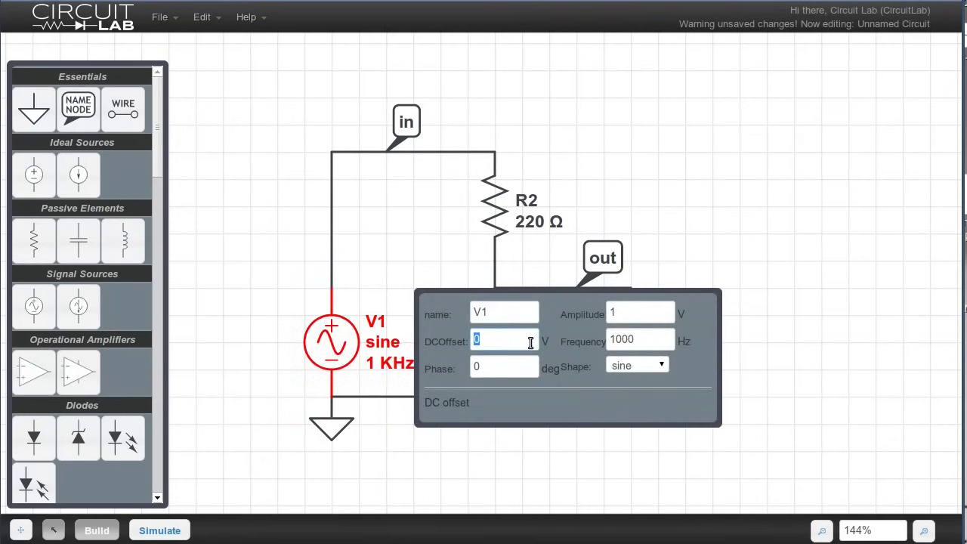
text(5)
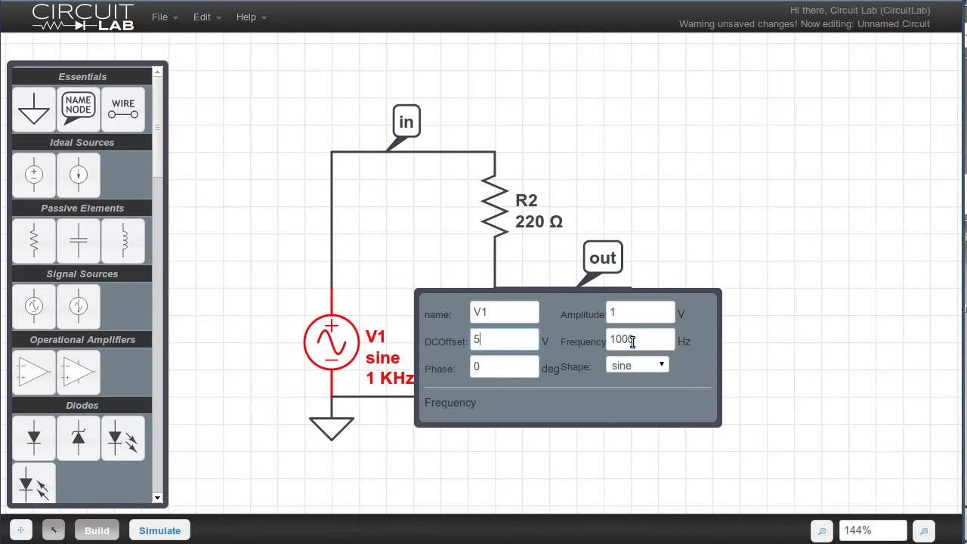
click(643, 364)
click(639, 417)
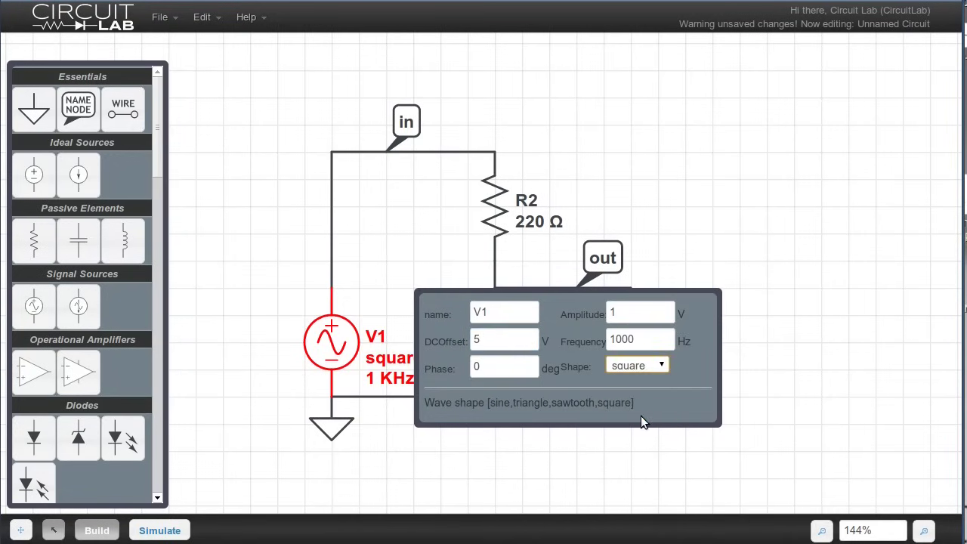
click(544, 477)
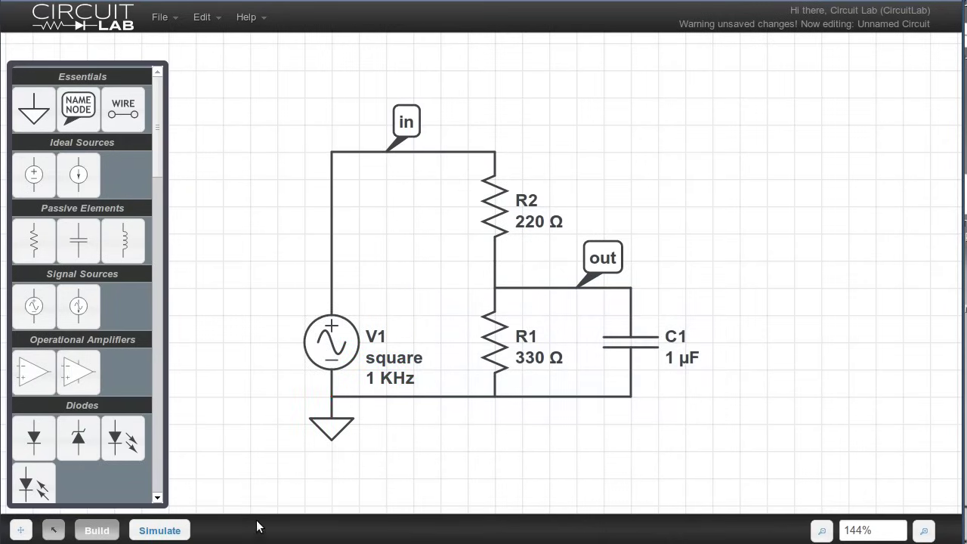
click(182, 532)
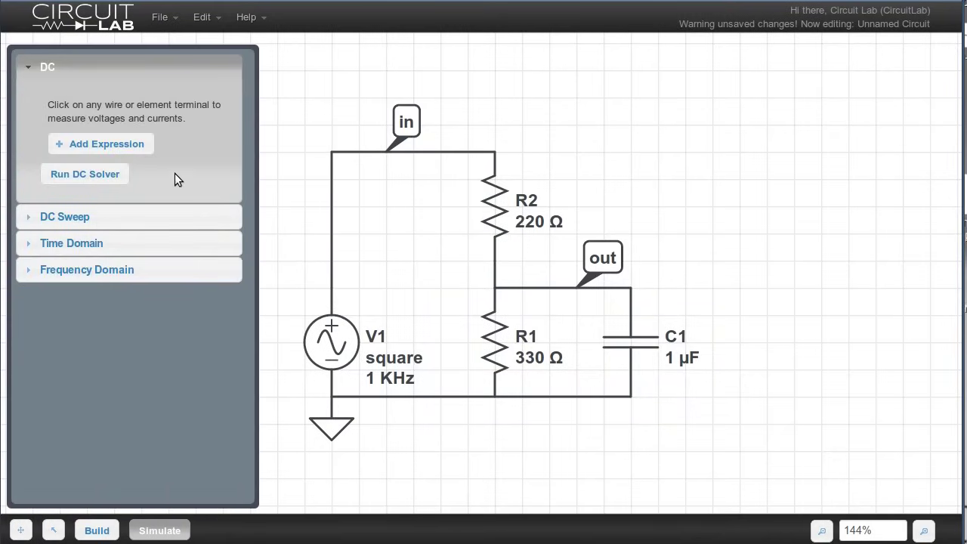
Step: Run the DC solver and probe the in and out nodes, reading 6.000 V and 3.600 V
click(118, 180)
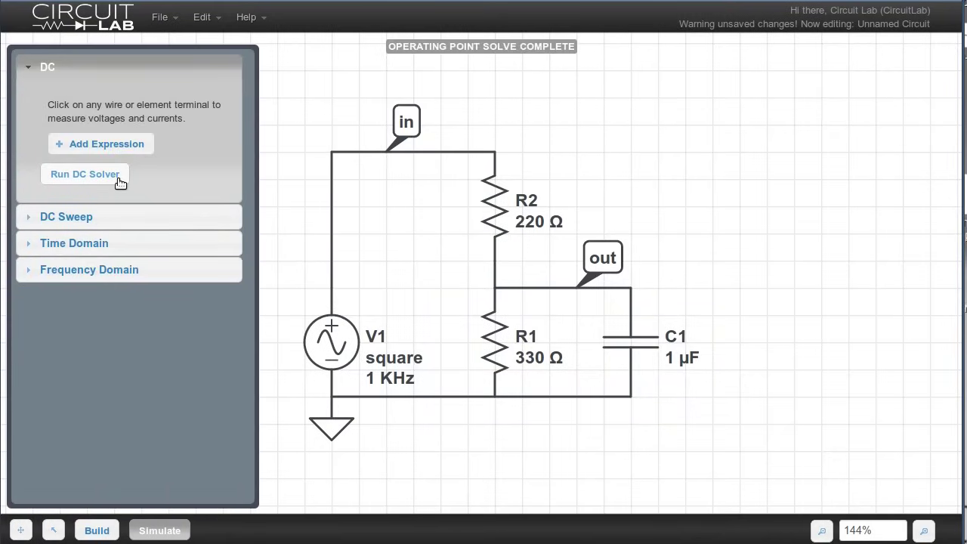
click(406, 130)
click(602, 260)
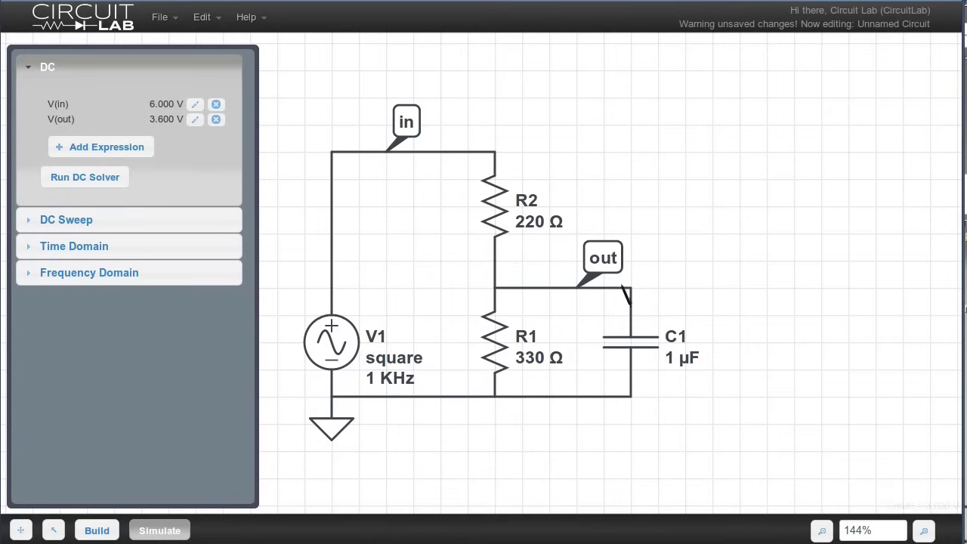
mouse_move(521, 301)
Step: Set the time-domain stop time to 10m and the time step to 10u
click(226, 248)
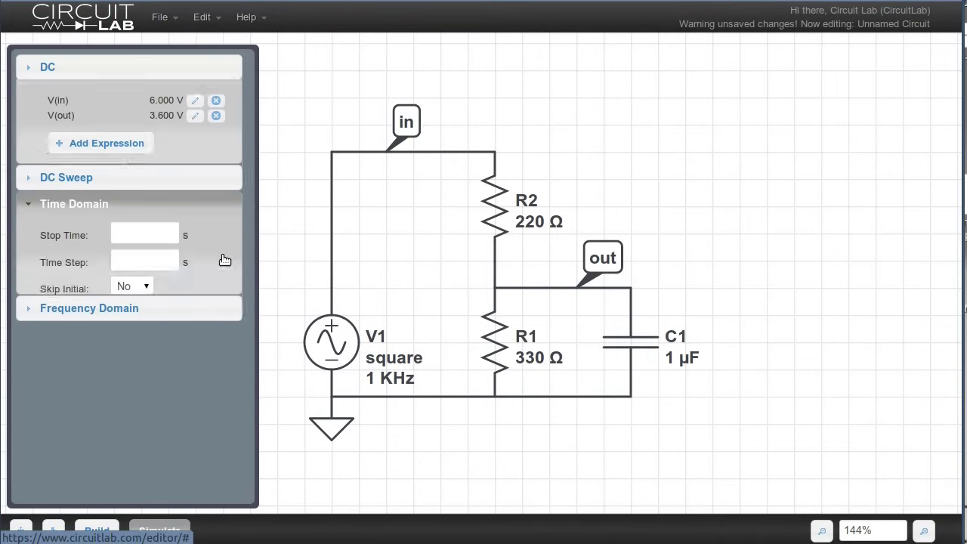
click(167, 158)
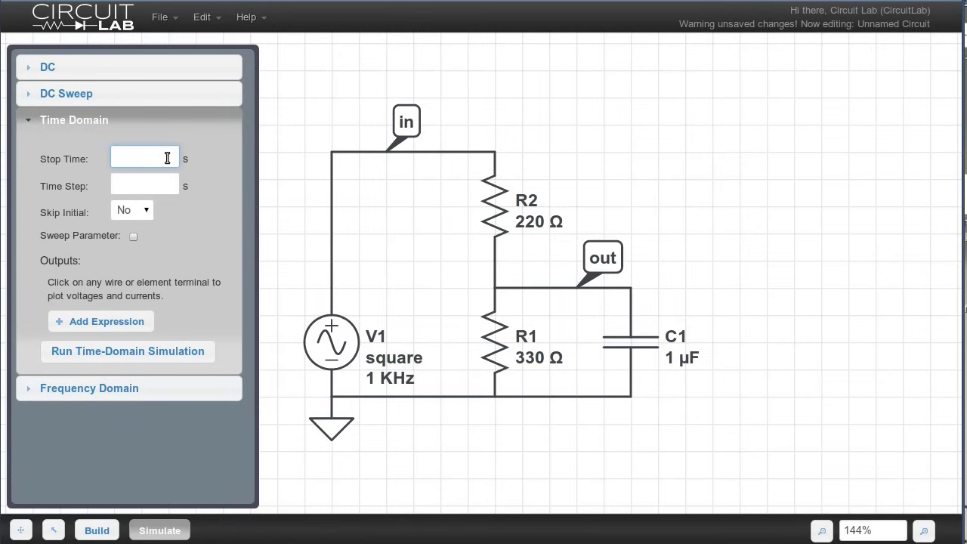
text(10m)
click(142, 184)
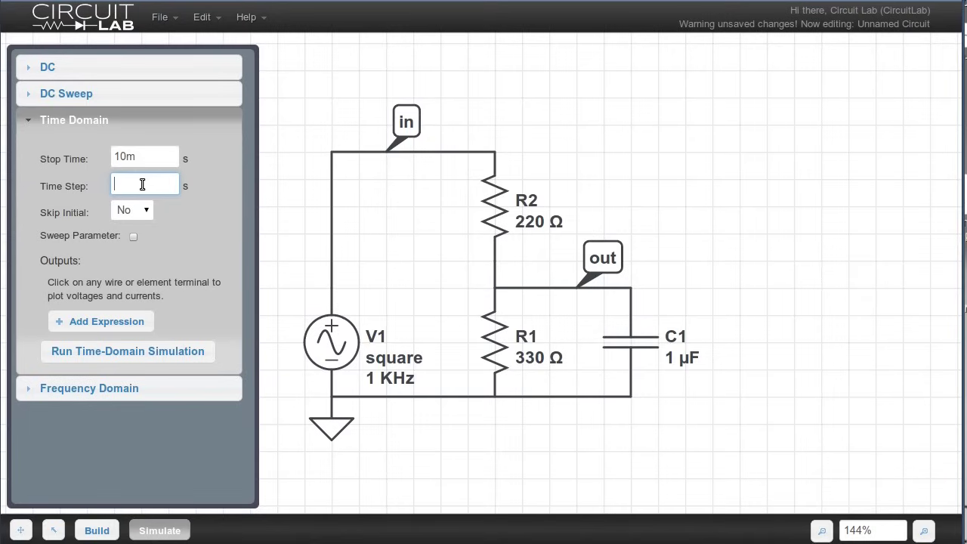
text(10u)
Step: Plot V(in) and V(out) from the transient run, then return to build mode
click(415, 128)
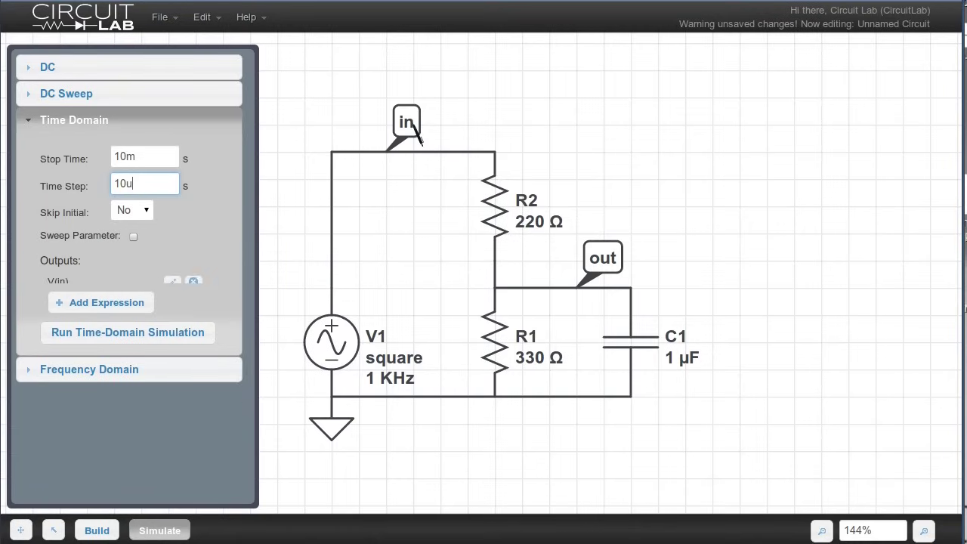
click(588, 261)
click(198, 355)
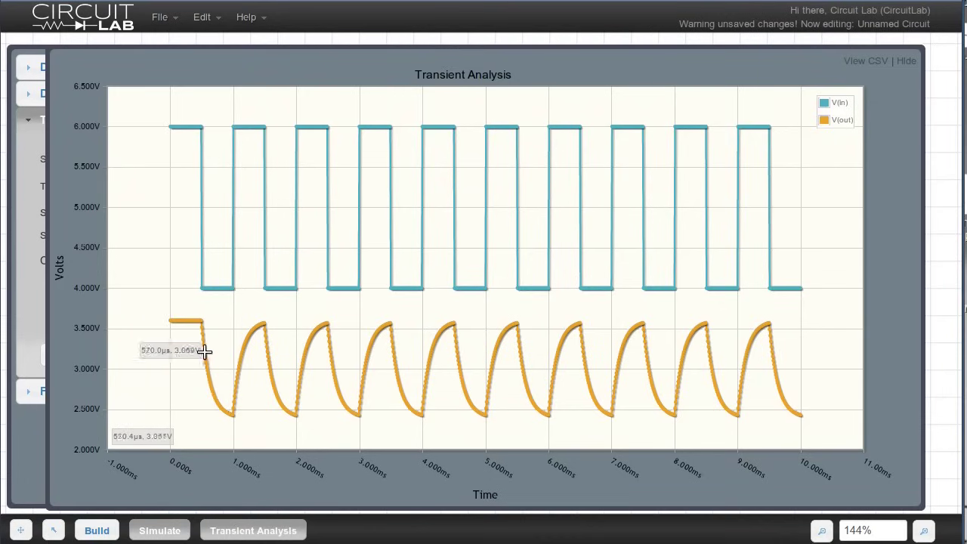
click(89, 529)
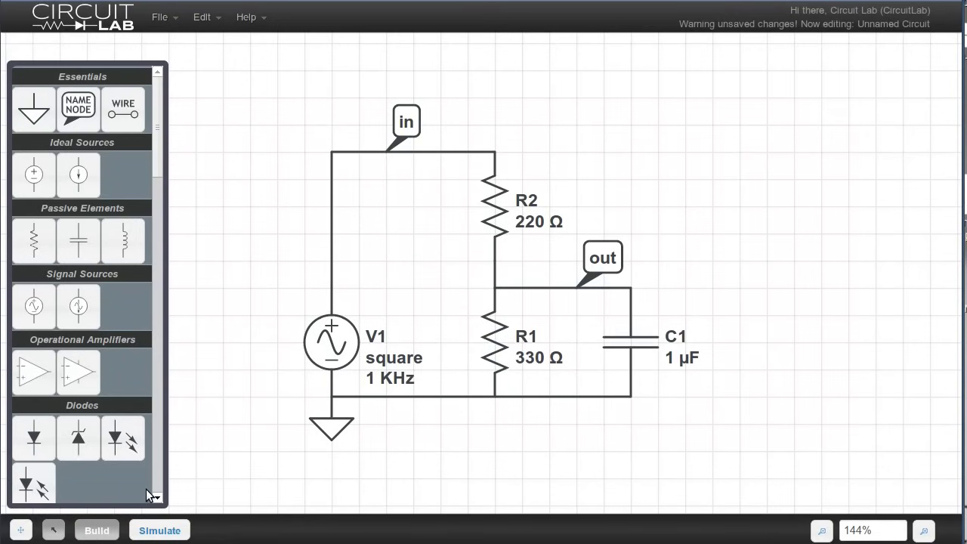
Step: Change C1's capacitance from 1u to .1u (0.1 µF)
click(626, 342)
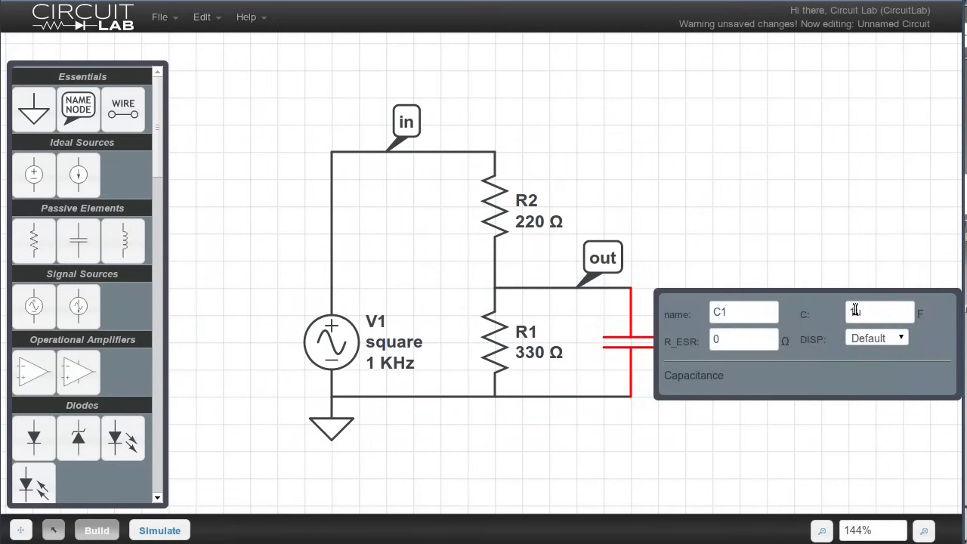
click(848, 312)
text(.)
key(Tab)
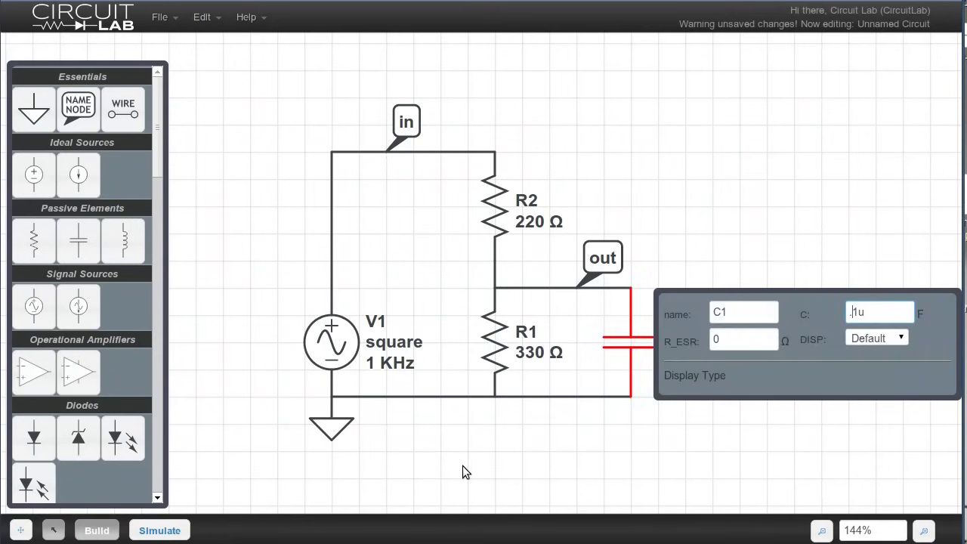
Step: Rerun the time-domain simulation and zoom the plot onto the first V(out) edges
click(151, 521)
click(136, 354)
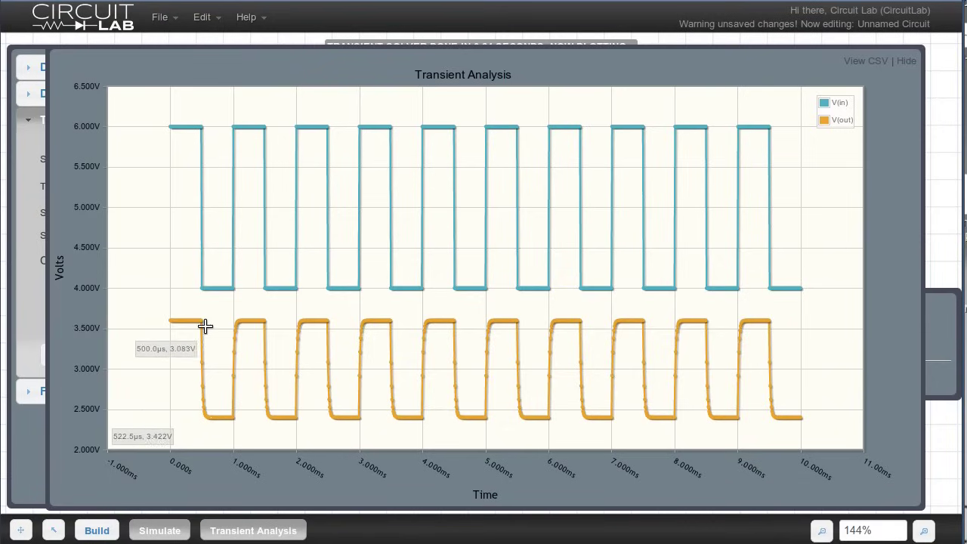
drag(194, 427, 274, 313)
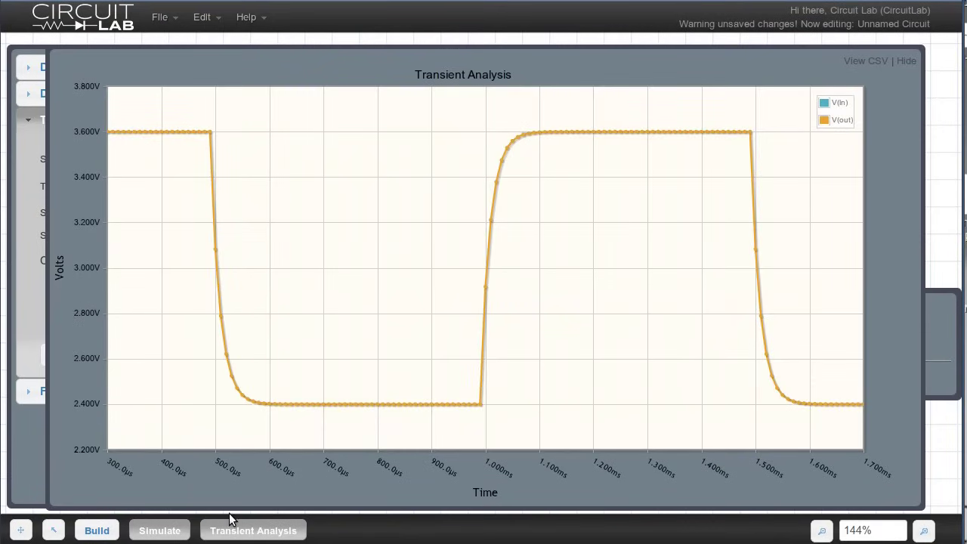
click(97, 531)
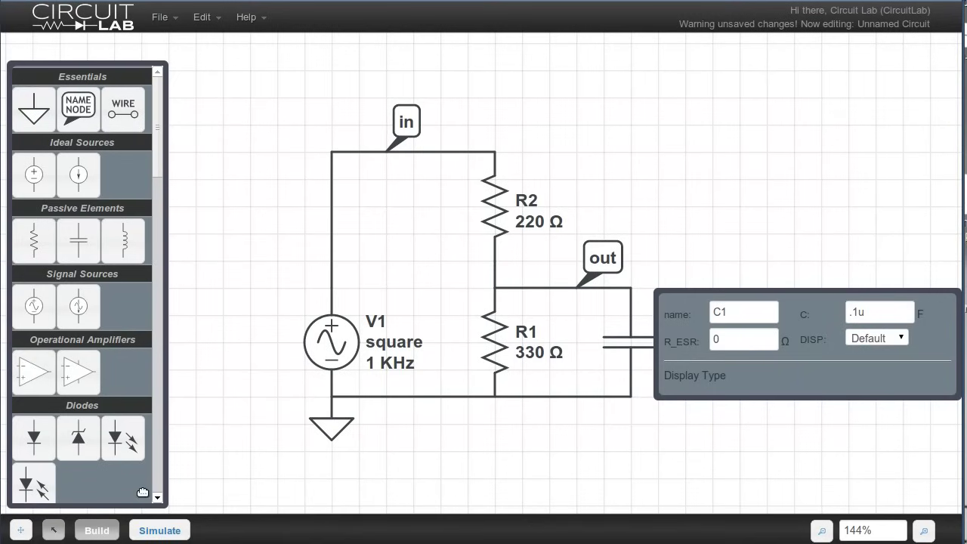
key(ctrl+s)
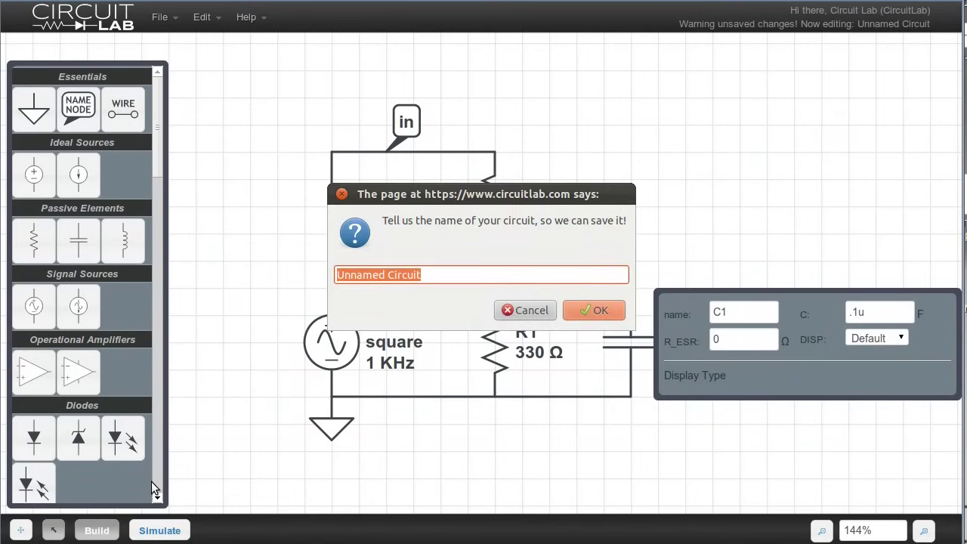
Step: Save the circuit as 'Square wave into low-pass filter' and open its circuit page
text(Square wave into low-pass filter)
key(Return)
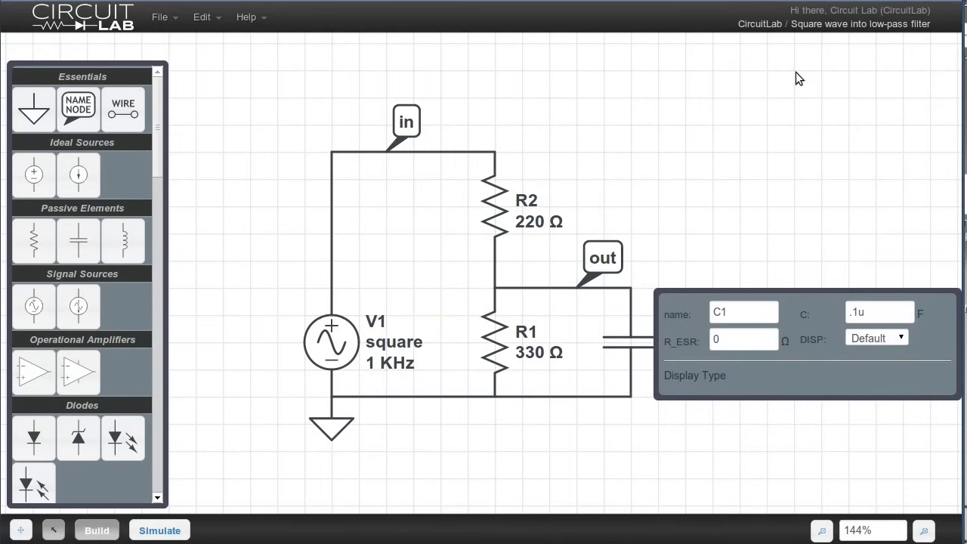
click(833, 31)
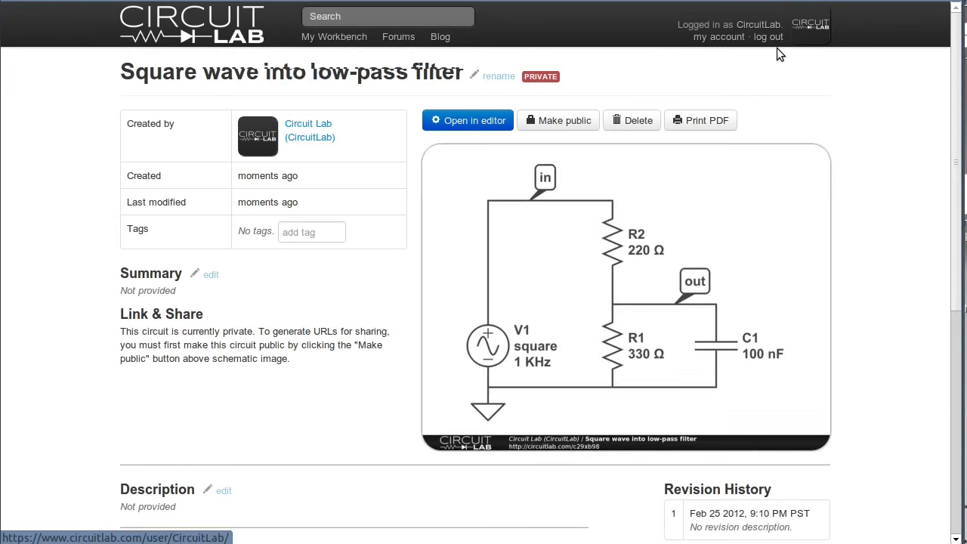
Step: Make the circuit public and reopen it in the schematic editor
click(563, 124)
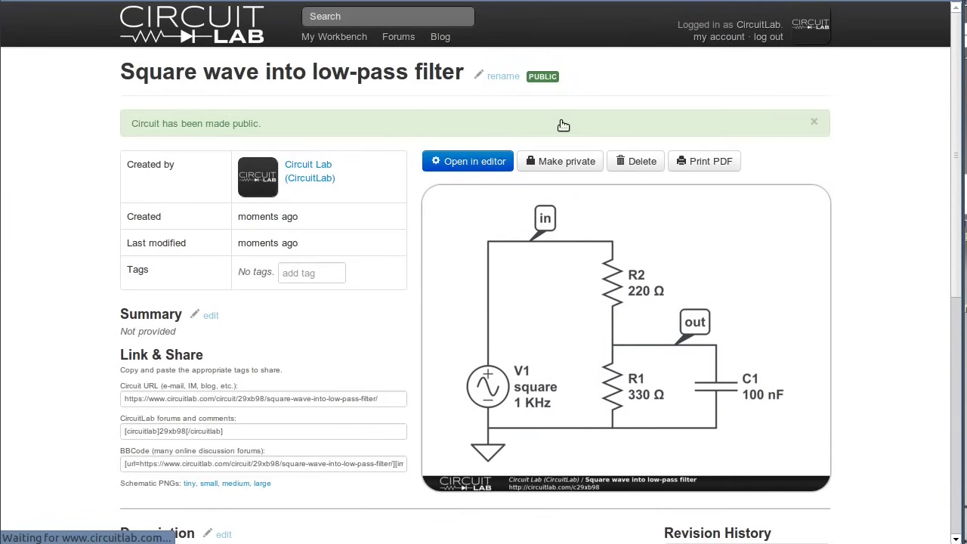
click(353, 397)
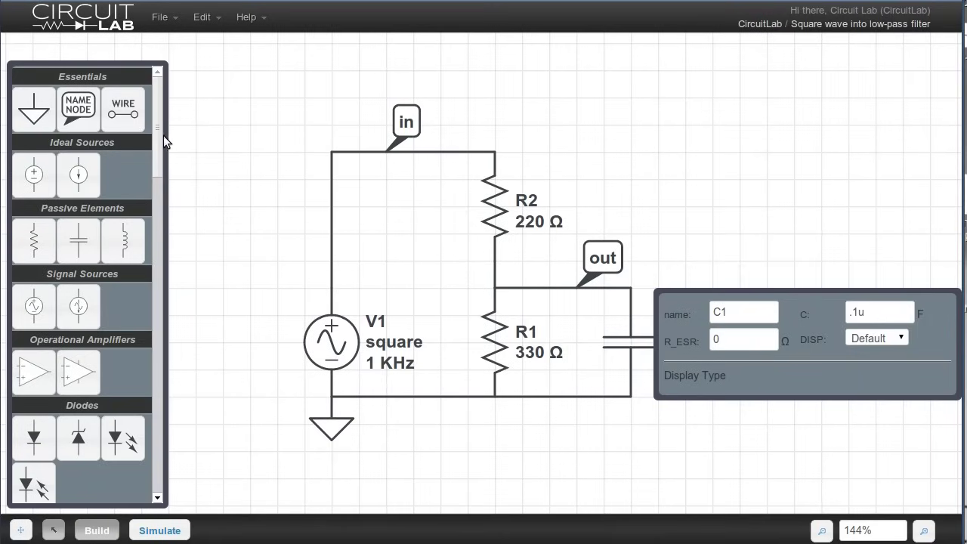
scroll(155, 147, down, 10)
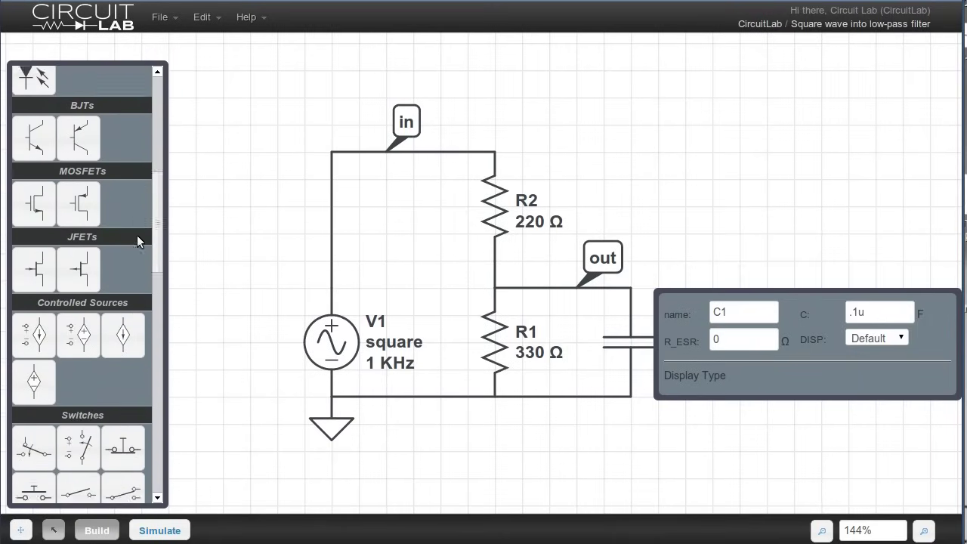
scroll(138, 239, down, 10)
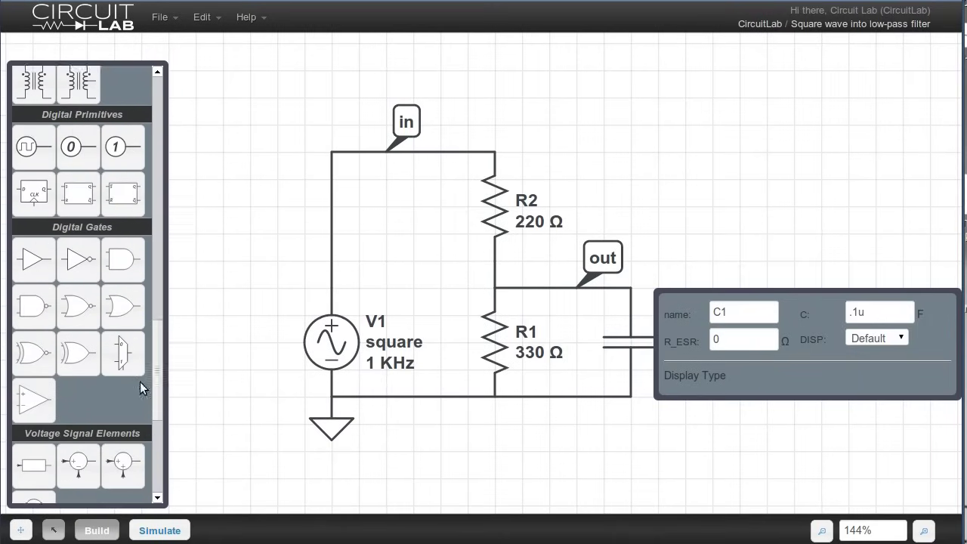